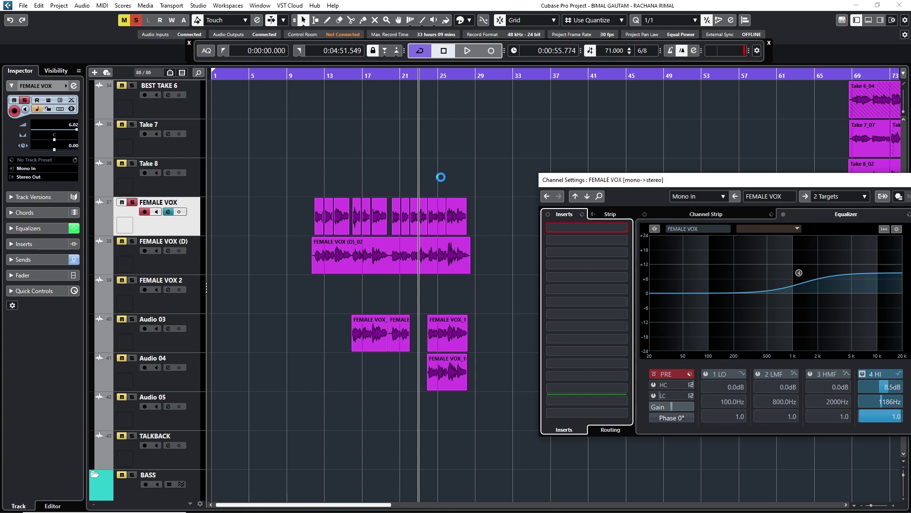
- Place the playhead just before the first FEMALE VOX clips and switch off the channel's REVERB send
left_click_drag(569, 181, 526, 139)
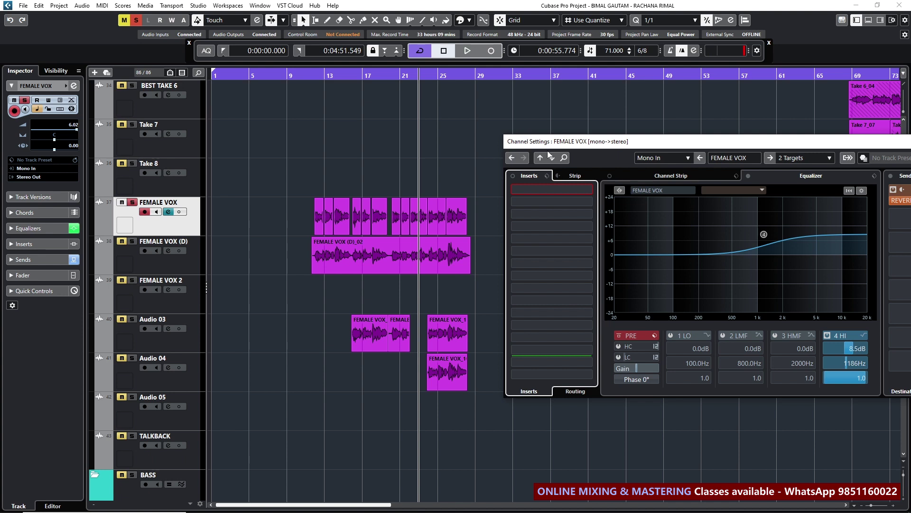
left_click_drag(559, 145, 512, 141)
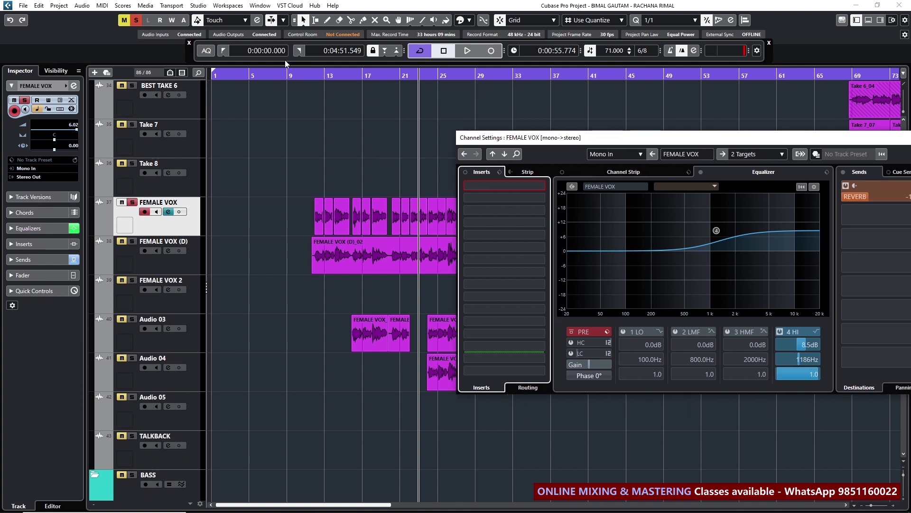
left_click_drag(309, 75, 327, 80)
left_click_drag(475, 141, 506, 142)
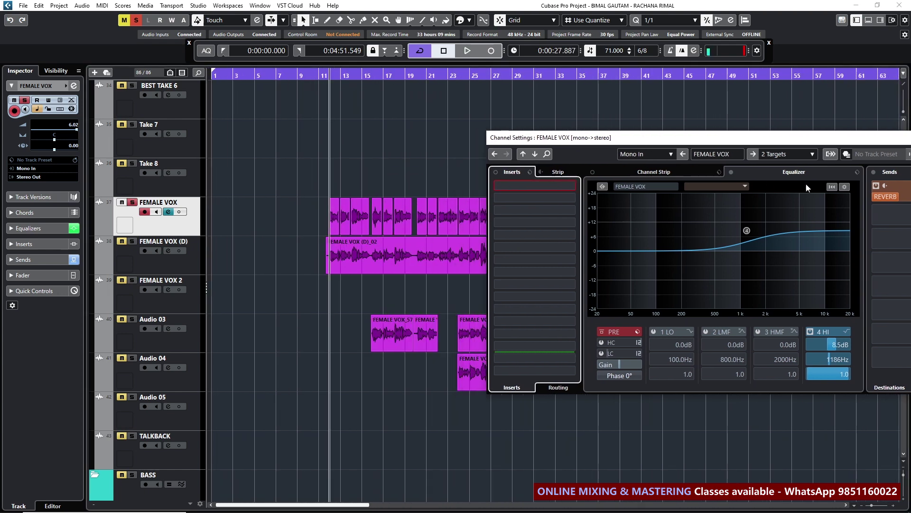
left_click(876, 186)
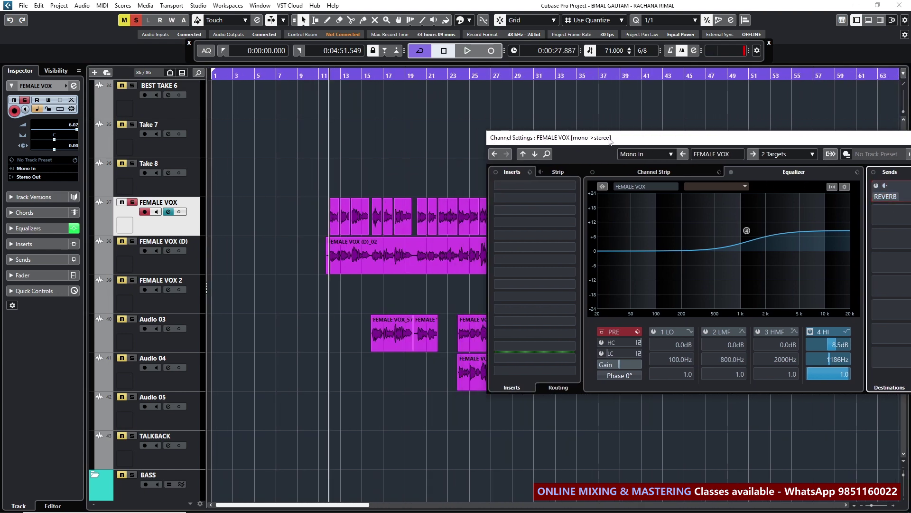
- Audition the soloed FEMALE VOX track from about bar 12 without reverb, then stop playback
left_click_drag(612, 138, 647, 143)
key("h")
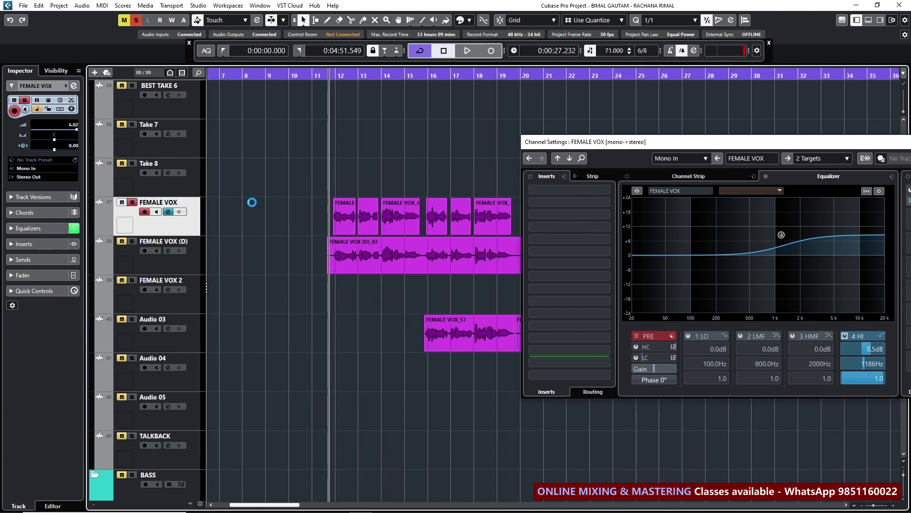
left_click_drag(529, 141, 586, 142)
scroll(495, 192, "right", 3)
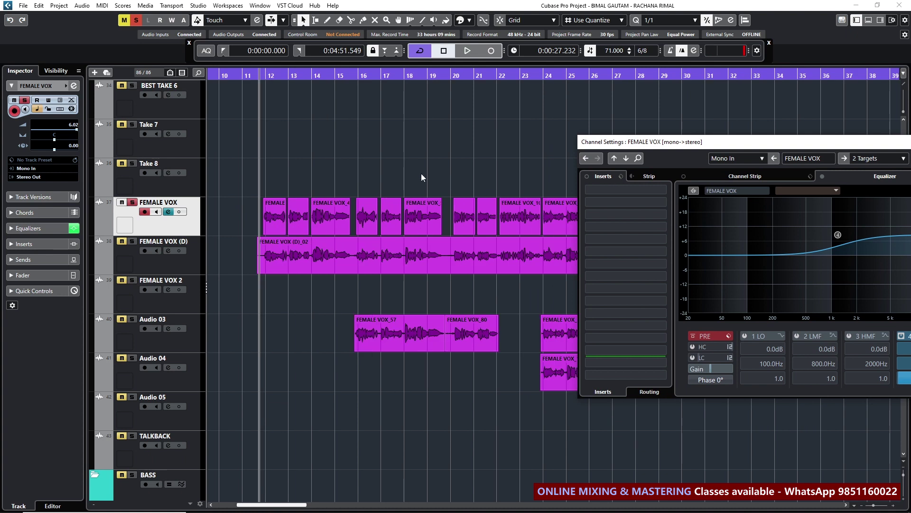
key("space")
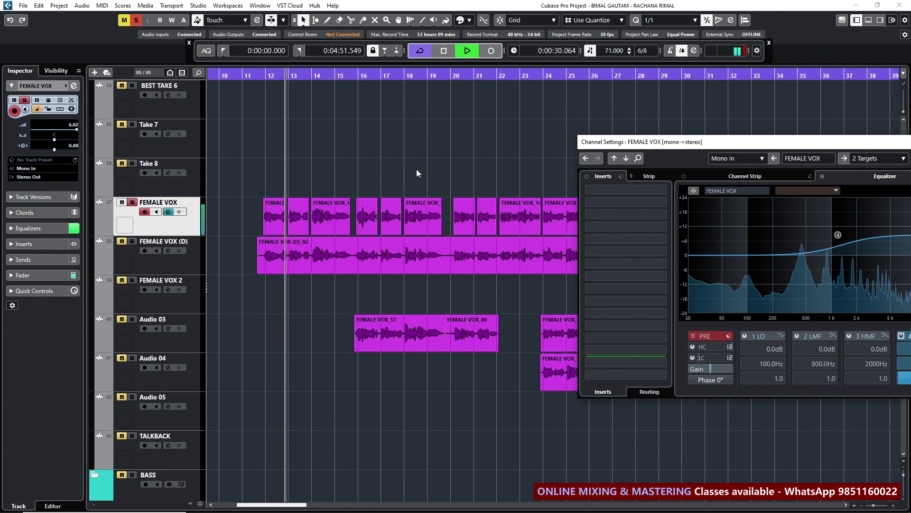
scroll(416, 174, "right", 5)
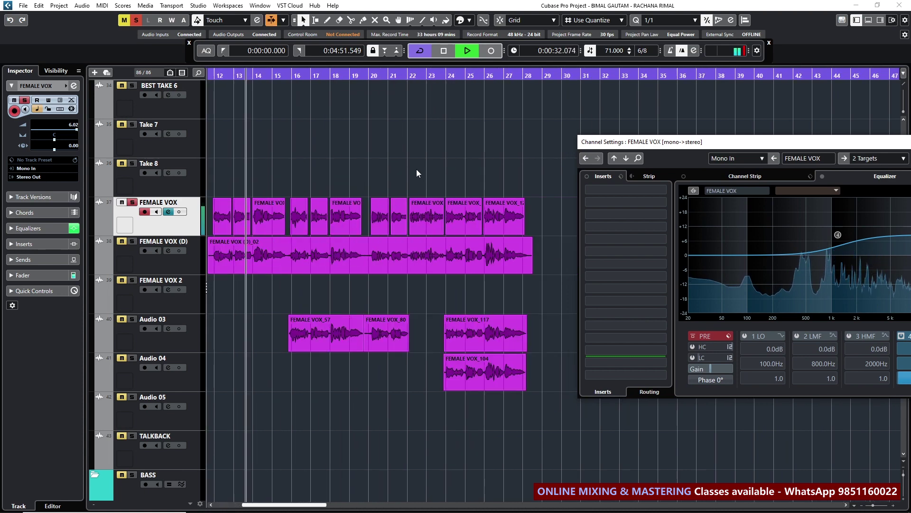
scroll(416, 169, "left", 5)
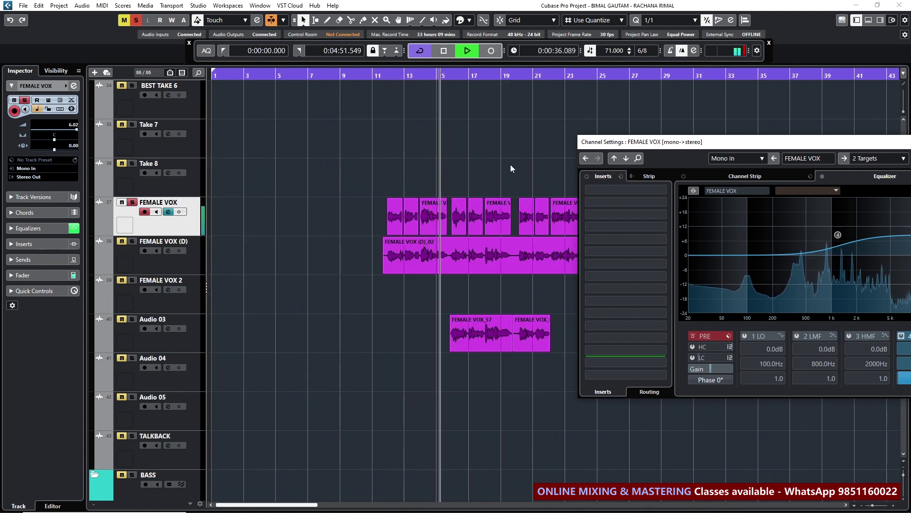
left_click(132, 203)
left_click(133, 202)
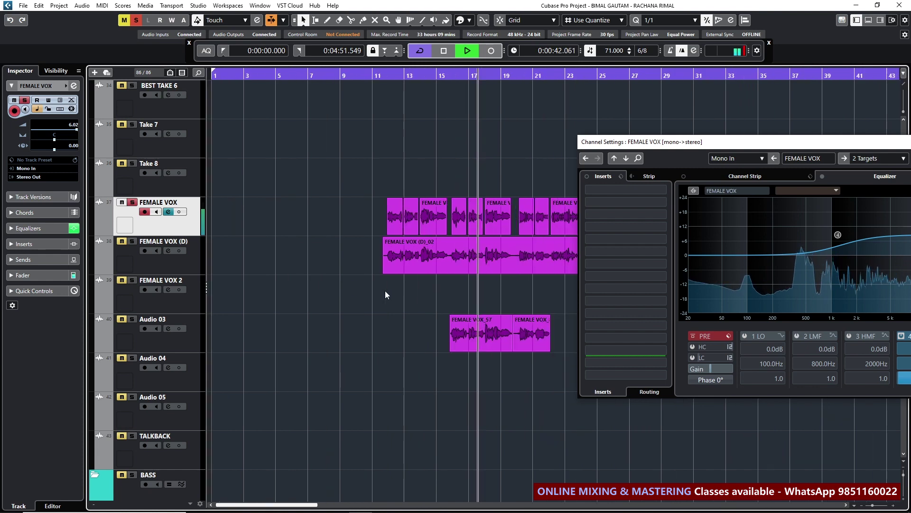
scroll(386, 291, "down", 2)
scroll(395, 291, "down", 1)
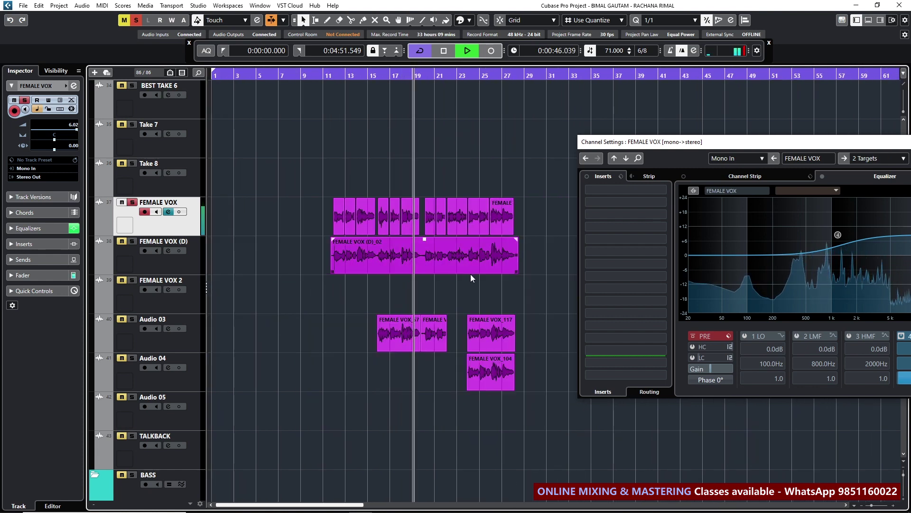
key("space")
- Switch the REVERB send of FEMALE VOX back on and audition the vocal with reverb
left_click_drag(606, 142, 456, 111)
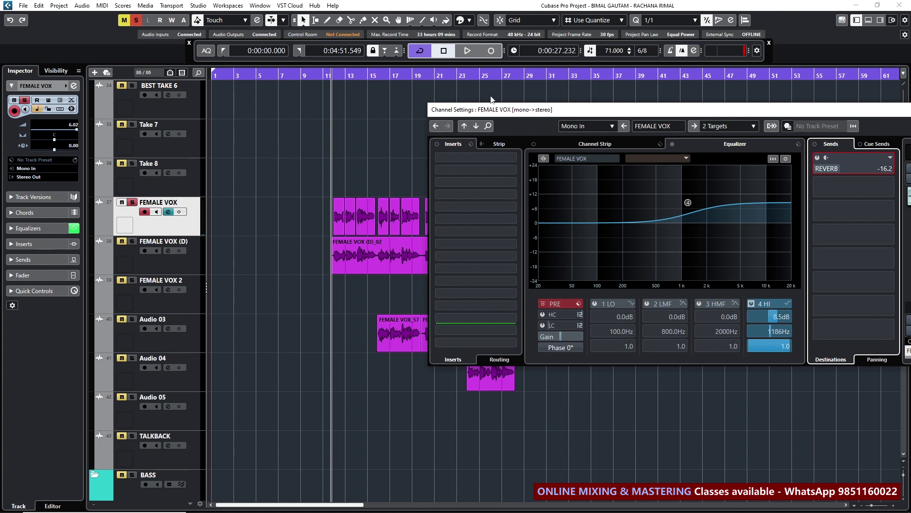
left_click_drag(492, 110, 507, 111)
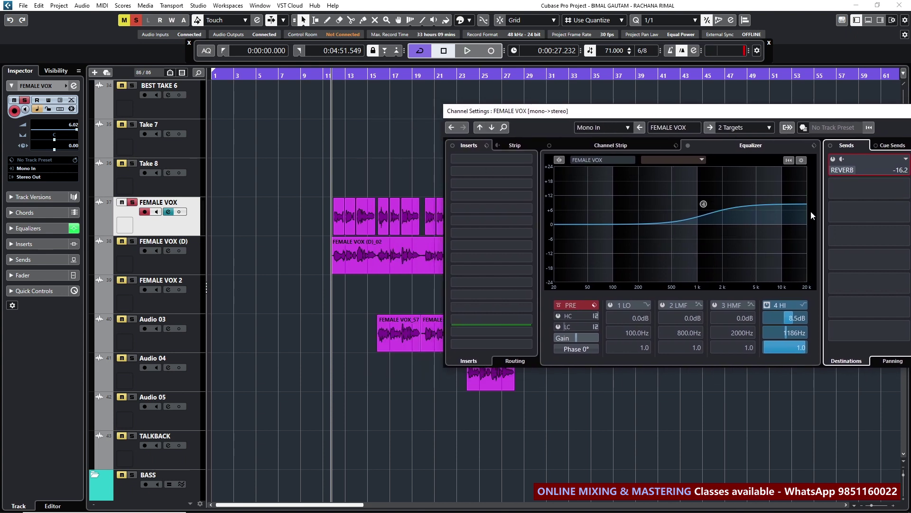
left_click(832, 159)
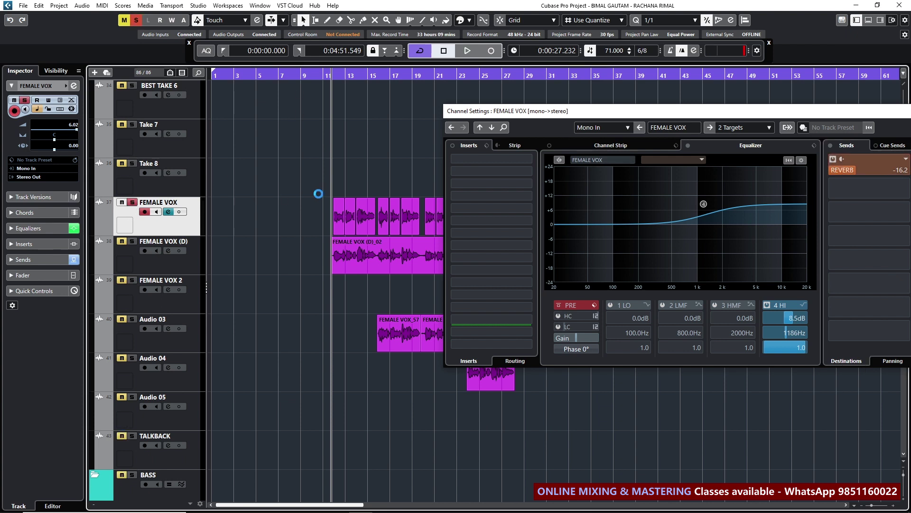
key("space")
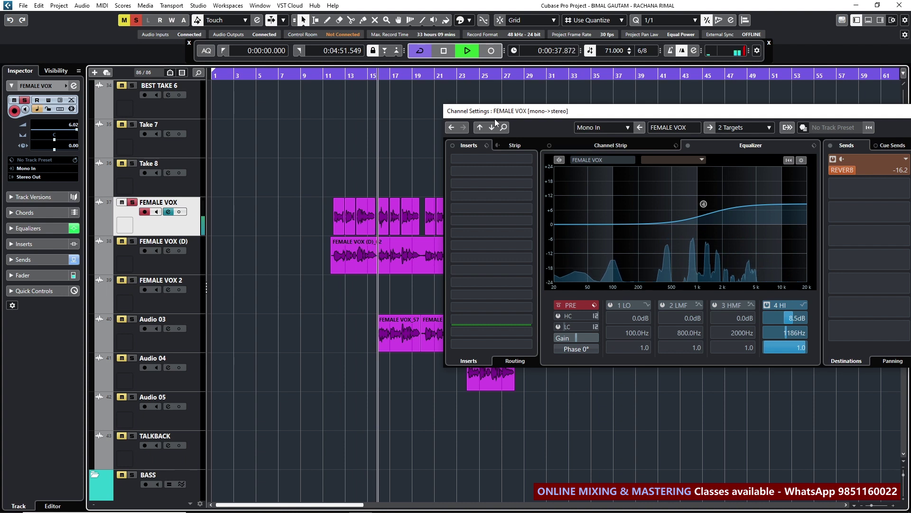
key("space")
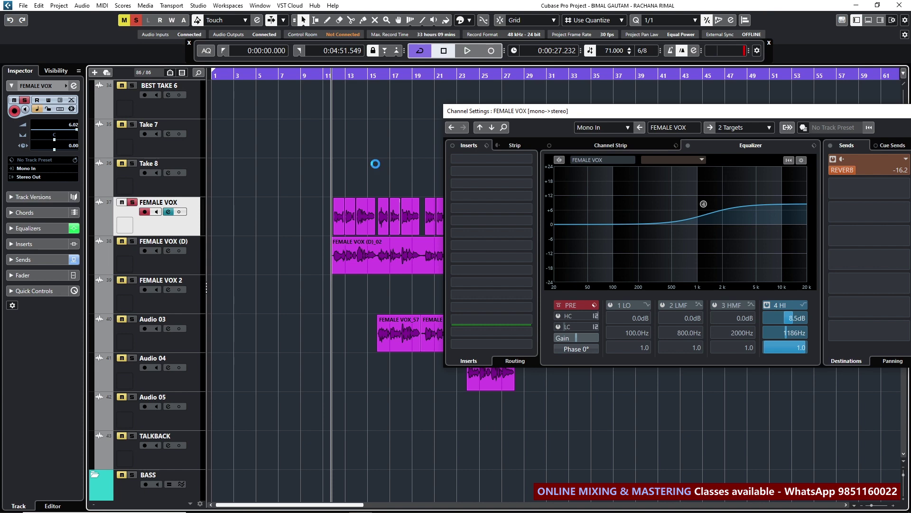
- Select the REVERB FX channel and view the settings of its RoomWorks SE insert
scroll(361, 213, "down", 8)
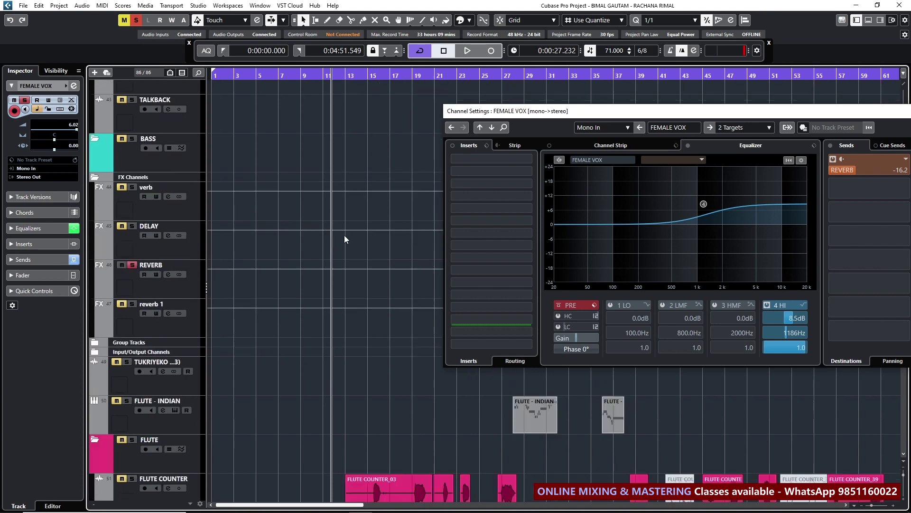
left_click(162, 285)
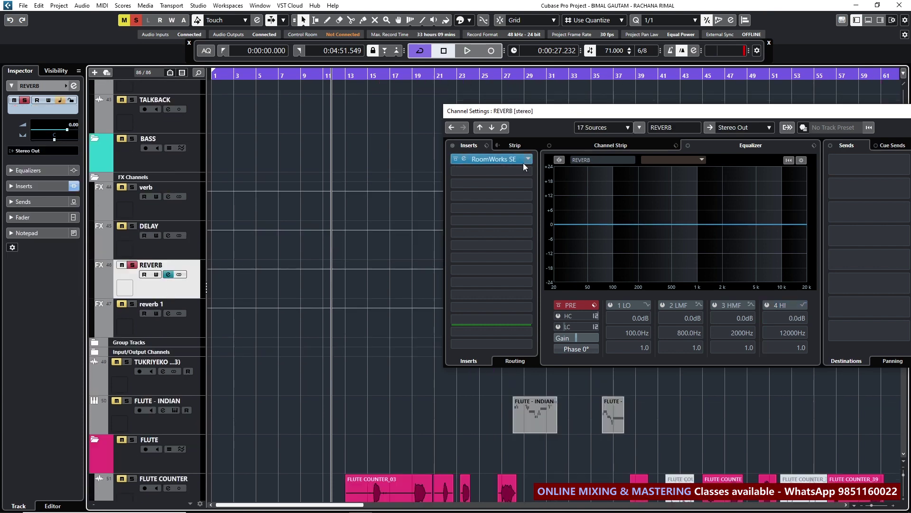
left_click(464, 160)
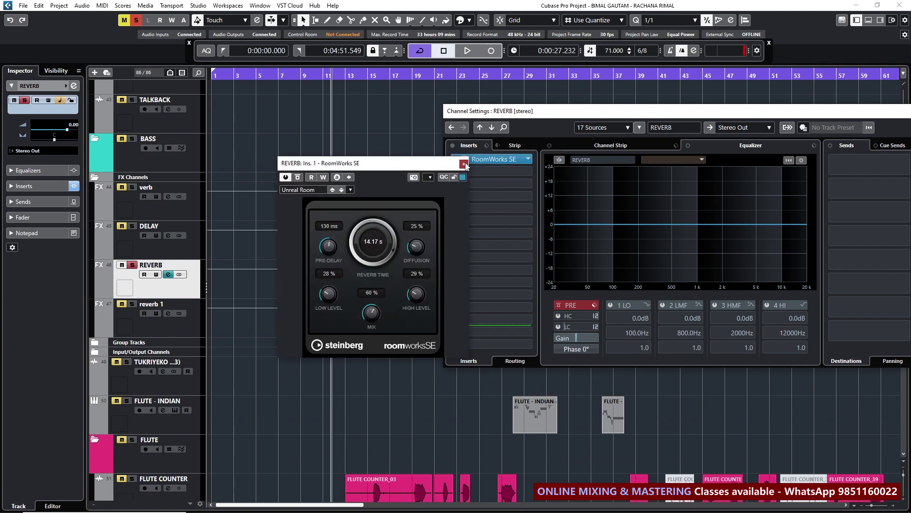
left_click(463, 163)
- Browse the RoomWorks SE preset list on the REVERB channel, keeping the current preset, and close the plug-in
scroll(354, 238, "up", 3)
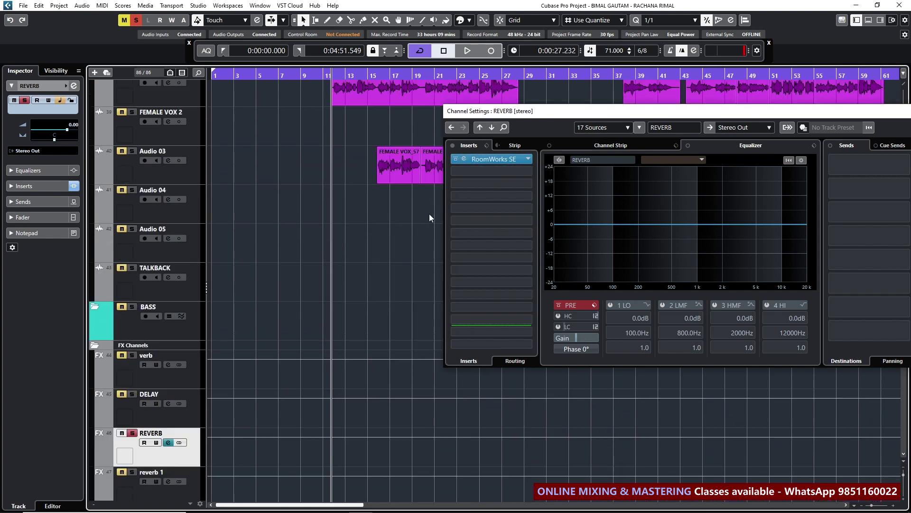
left_click(465, 159)
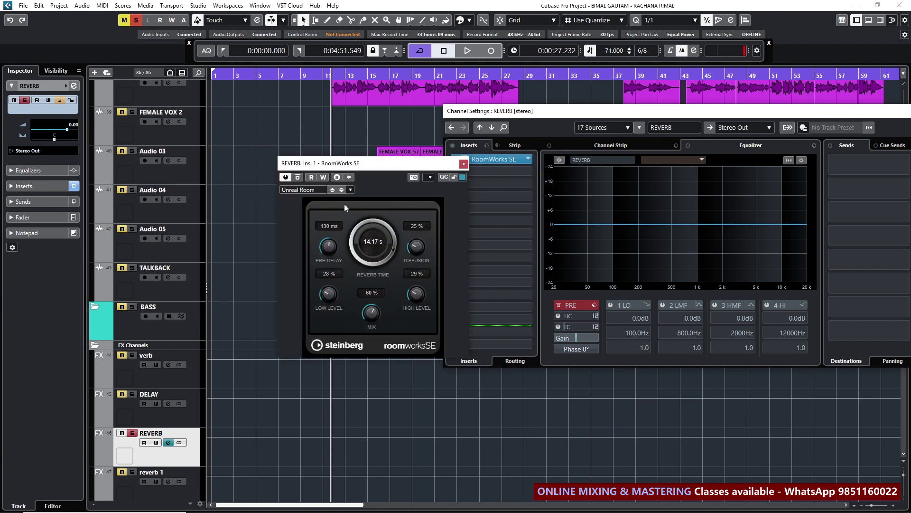
left_click(312, 189)
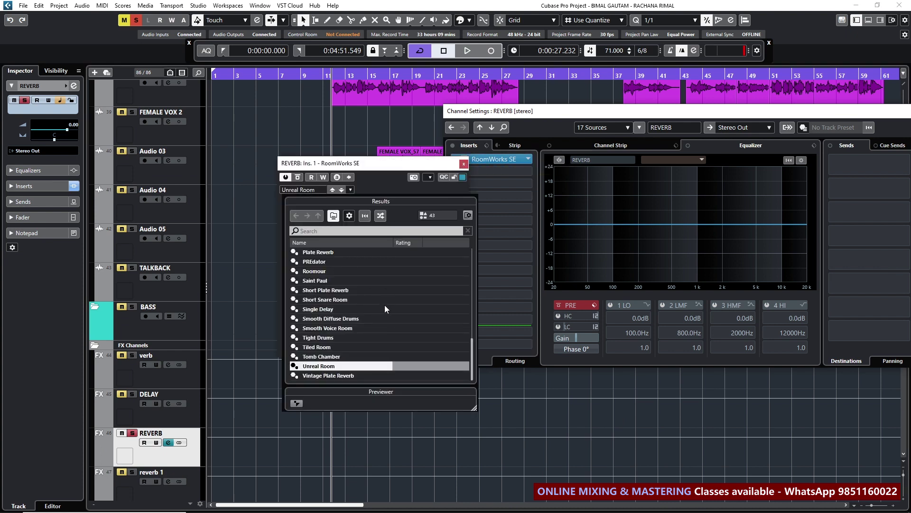
scroll(385, 304, "up", 3)
scroll(384, 301, "up", 3)
left_click(422, 164)
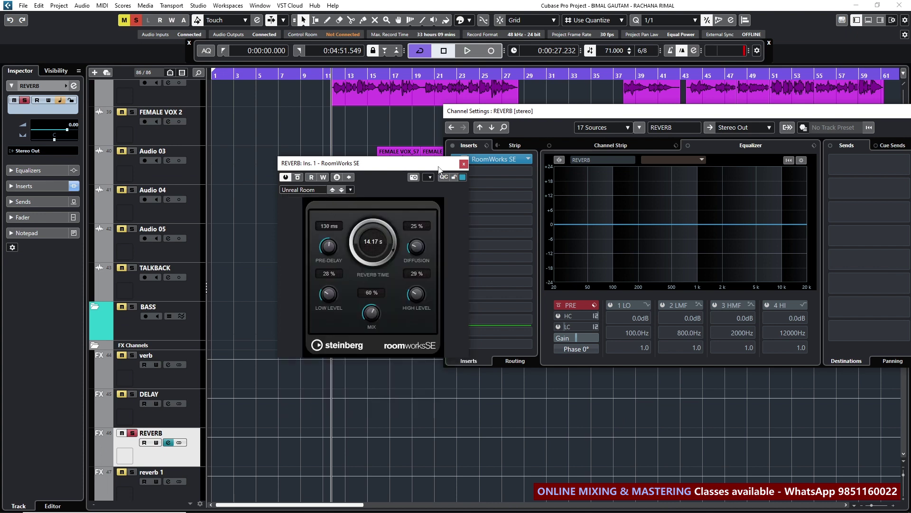
left_click(464, 165)
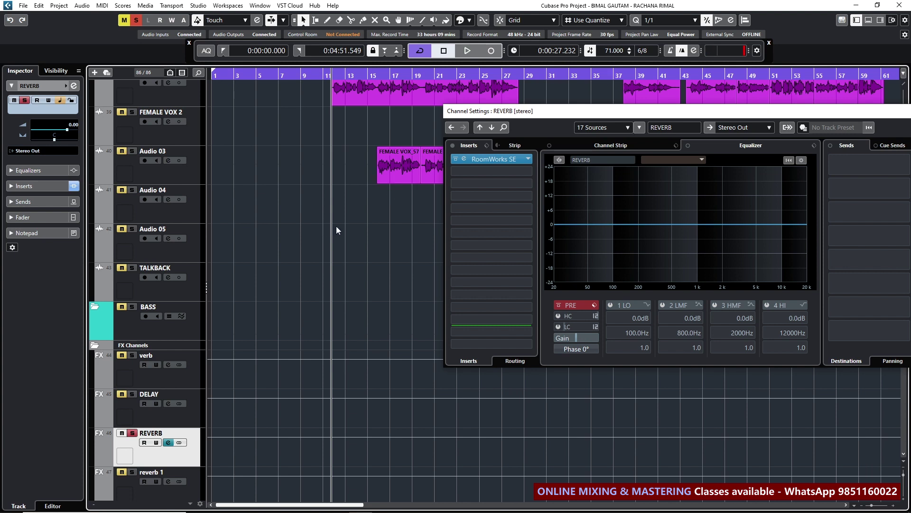
- Play the vocal briefly while examining the reverb's frequency spectrum in the REVERB channel's equalizer
scroll(256, 166, "up", 4)
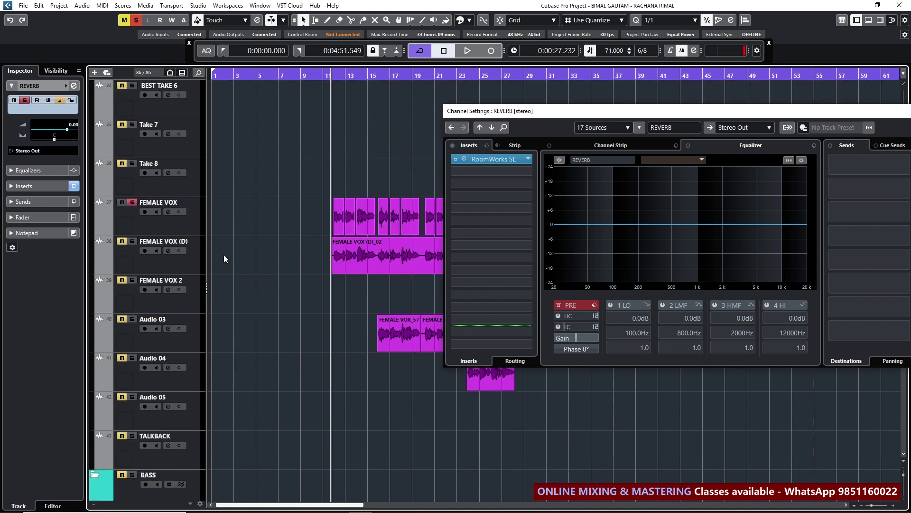
scroll(223, 254, "down", 4)
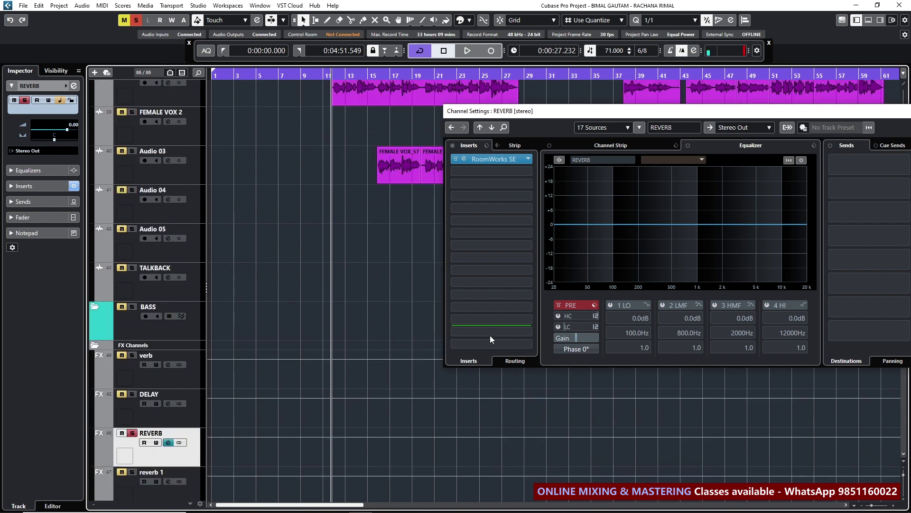
left_click_drag(520, 111, 452, 119)
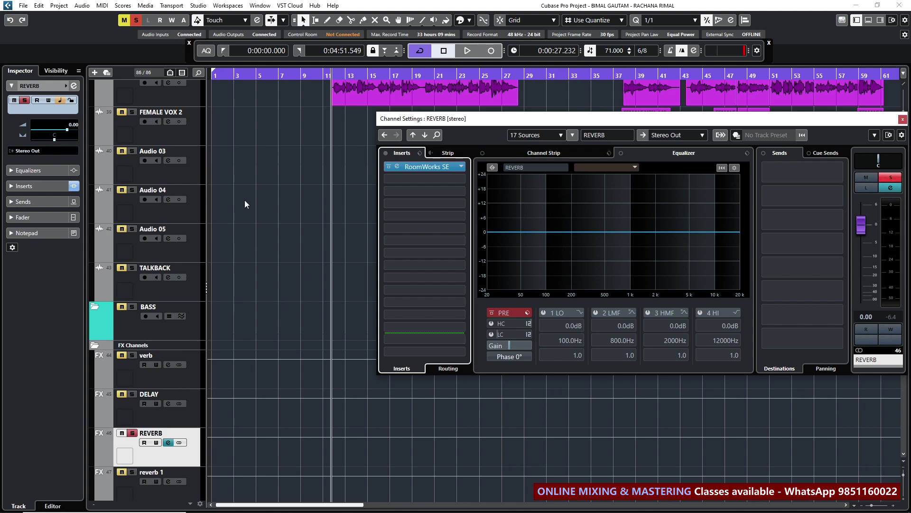
scroll(306, 123, "up", 4)
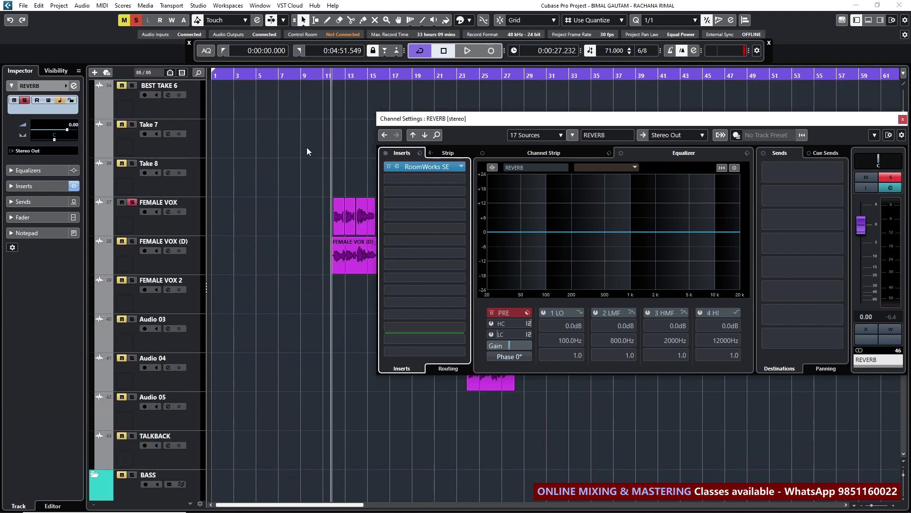
scroll(231, 431, "down", 4)
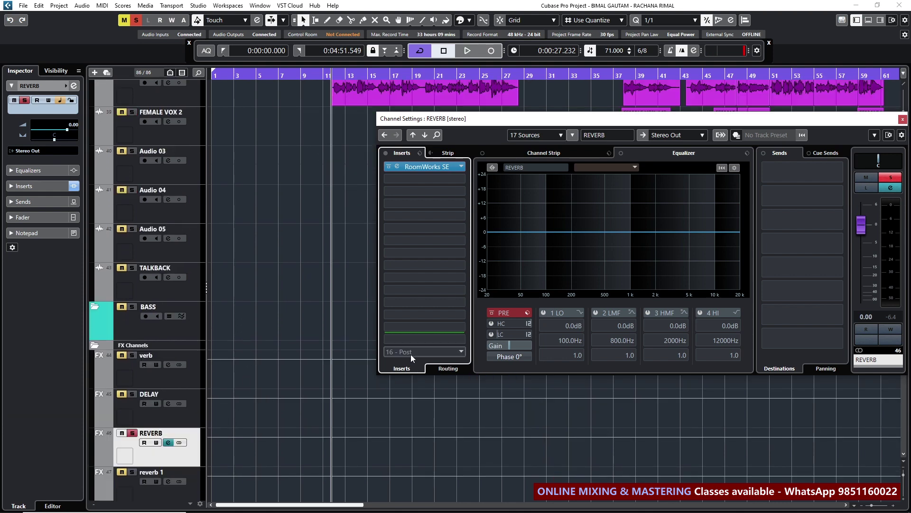
key("space")
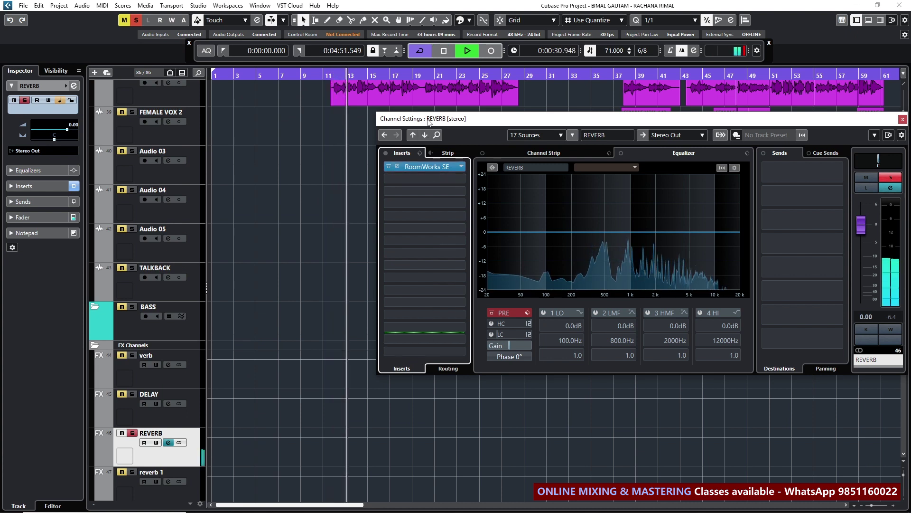
key("space")
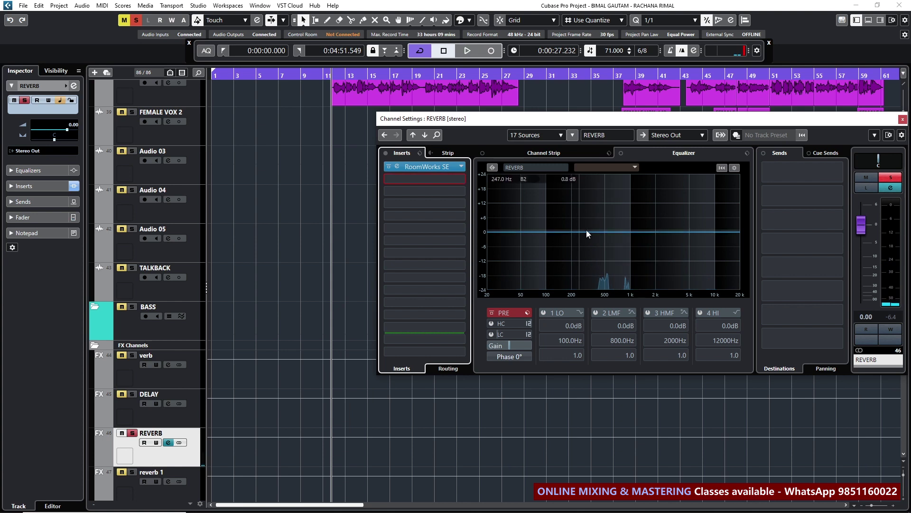
- Enable the low EQ band on the REVERB channel as a High Pass I filter at about 102 Hz and -5.7 dB
left_click_drag(566, 120, 459, 155)
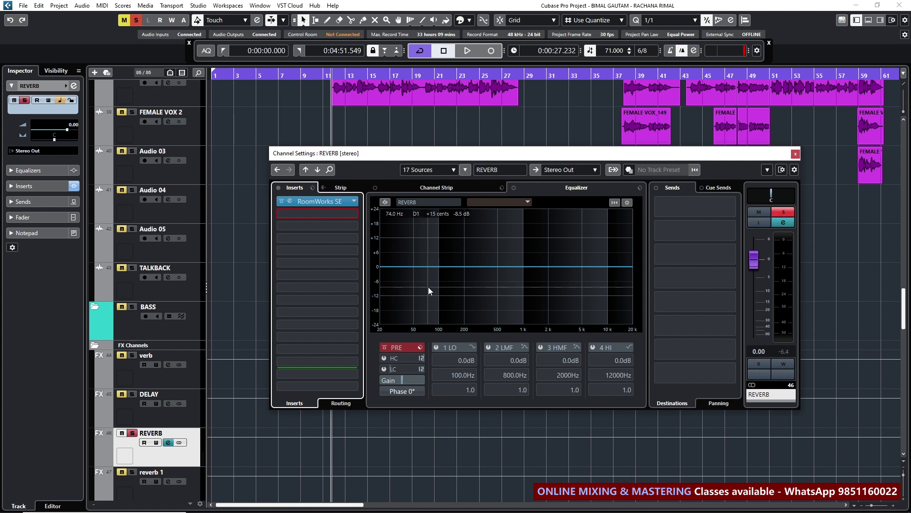
left_click_drag(406, 283, 429, 293)
left_click(472, 347)
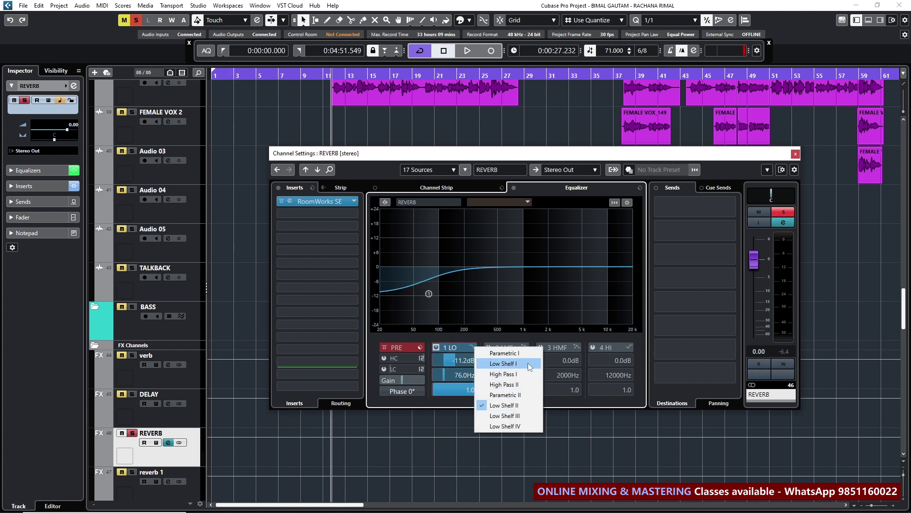
left_click(490, 374)
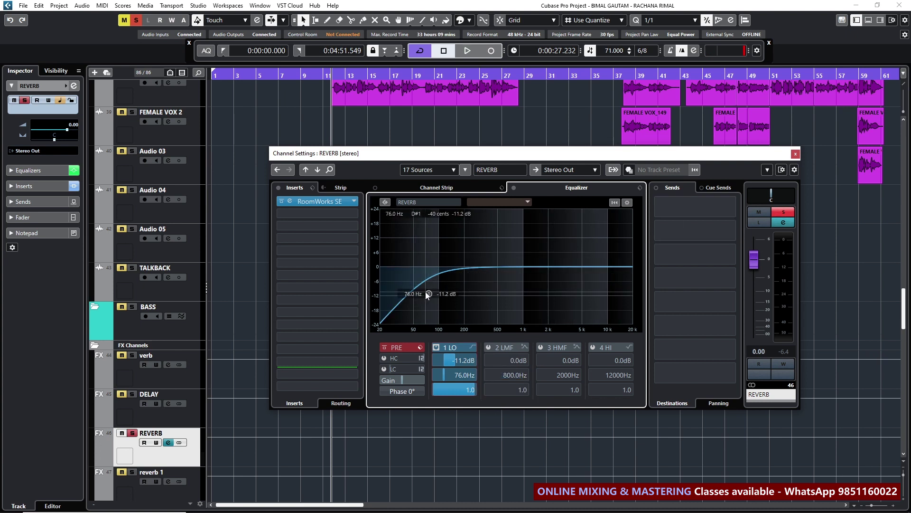
mouse_move(429, 294)
left_mouse_down()
mouse_move(553, 288)
mouse_move(440, 280)
left_mouse_up()
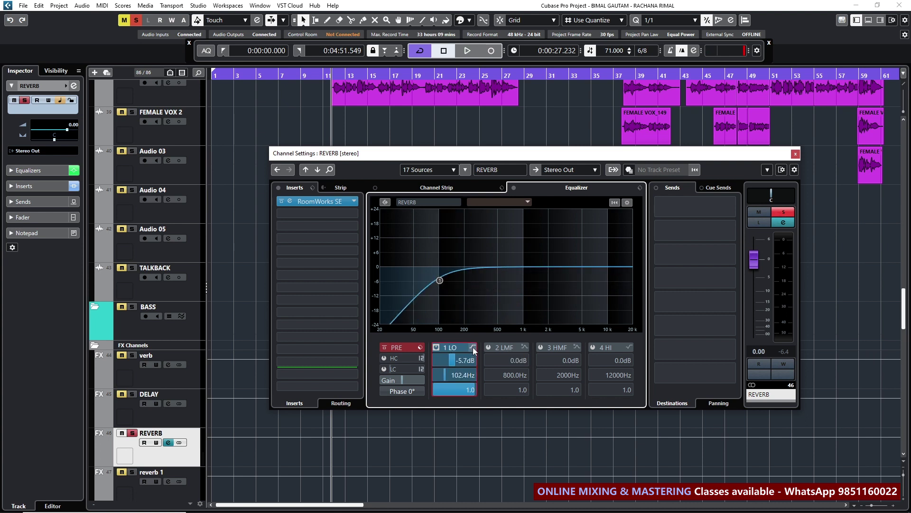
- Review the low band's filter types, keeping High Pass I, and move its point to about 159 Hz and -1.4 dB during playback
left_click(473, 347)
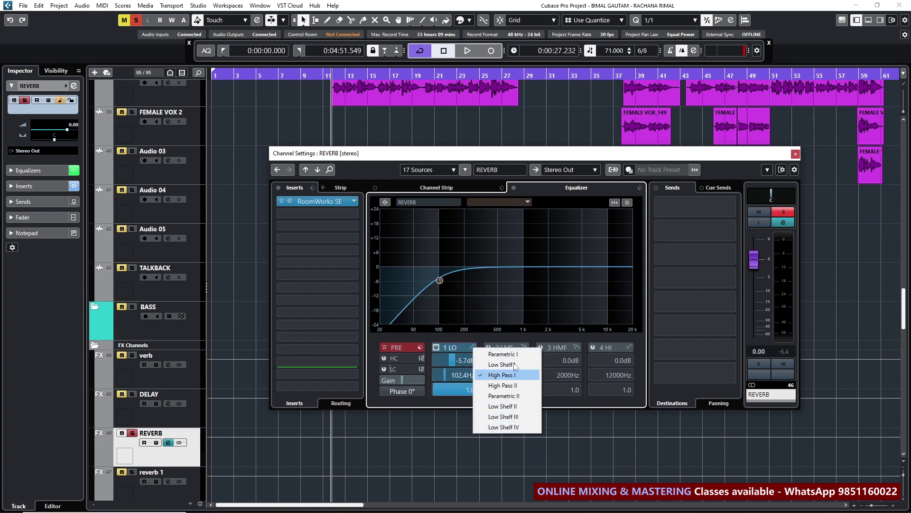
left_click(468, 153)
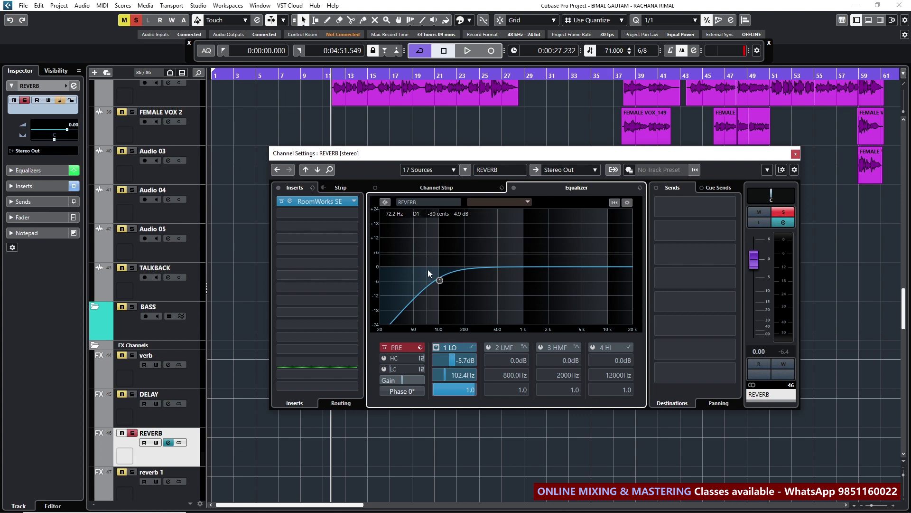
mouse_move(440, 281)
left_mouse_down()
mouse_move(481, 270)
mouse_move(424, 270)
mouse_move(444, 276)
mouse_move(436, 273)
left_mouse_up()
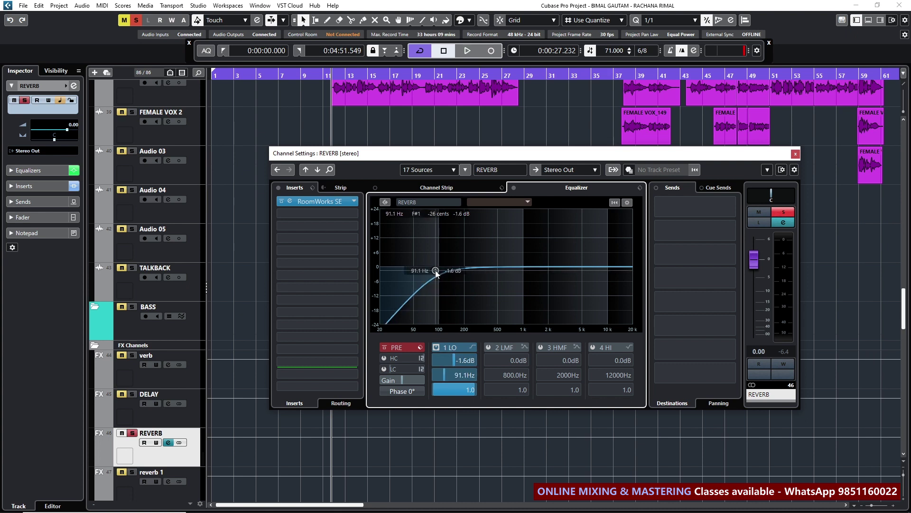
left_click(436, 271)
left_click_drag(436, 274, 448, 269)
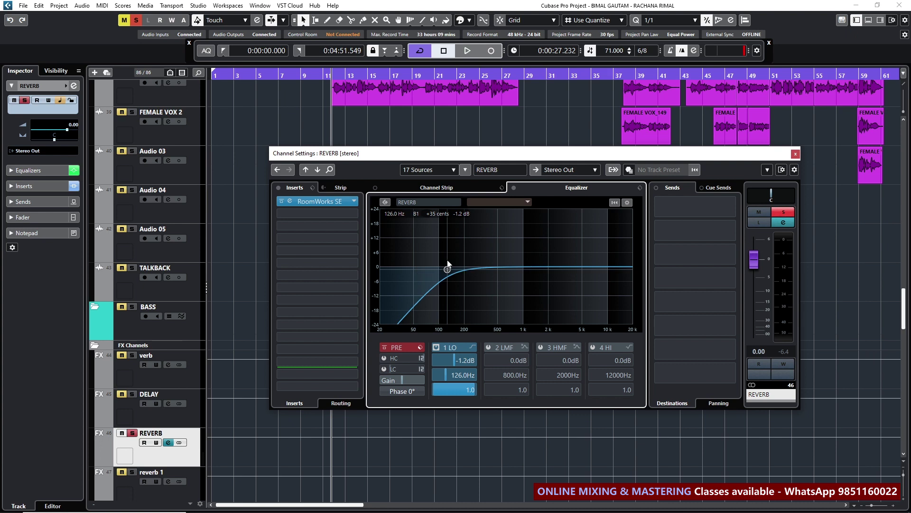
key("space")
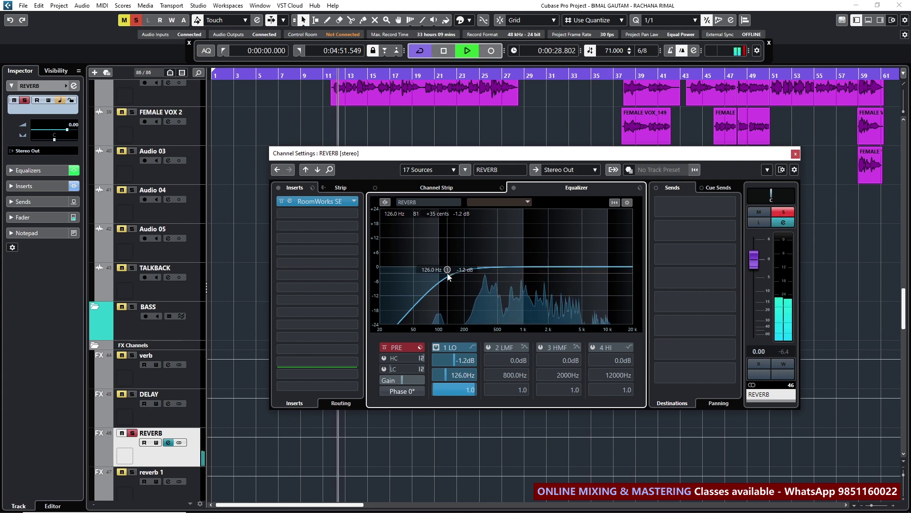
left_click_drag(448, 275, 457, 271)
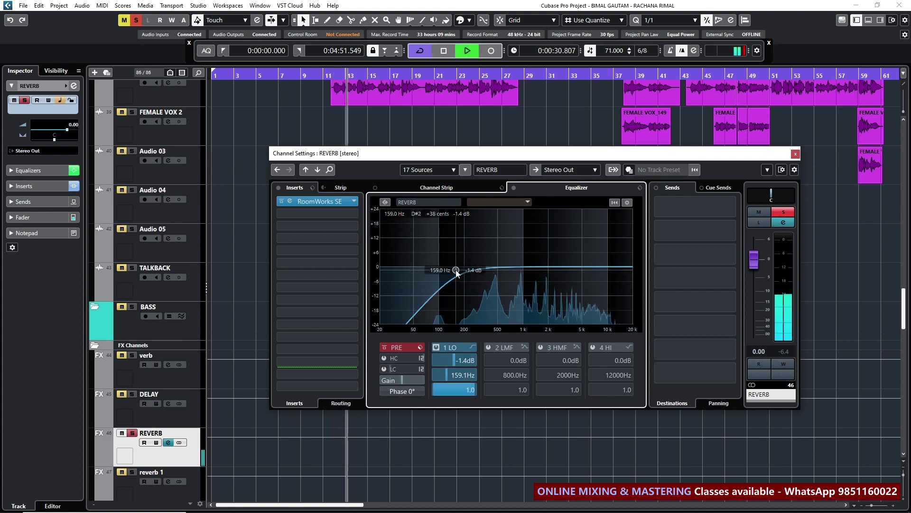
key("space")
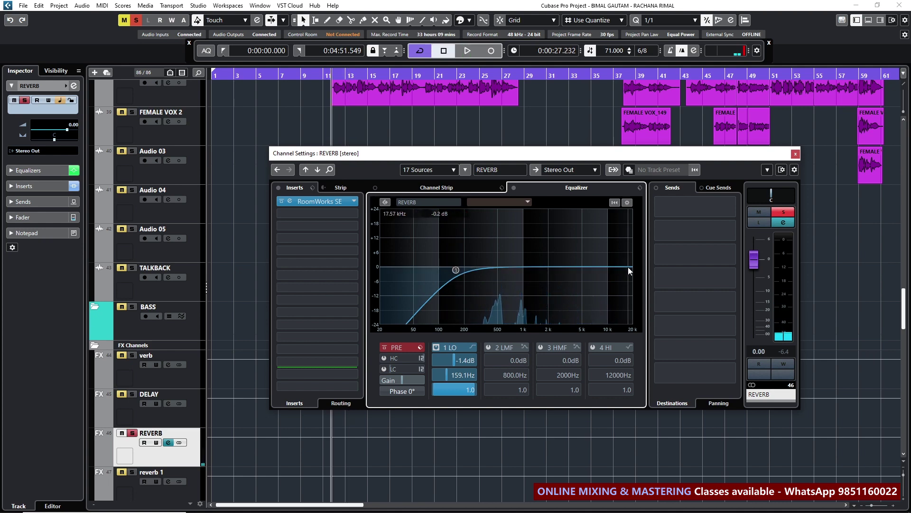
- Enable the high EQ band on the REVERB channel at about 7665 Hz and -12.2 dB, and play the vocal to check the curve
left_click_drag(628, 267, 599, 299)
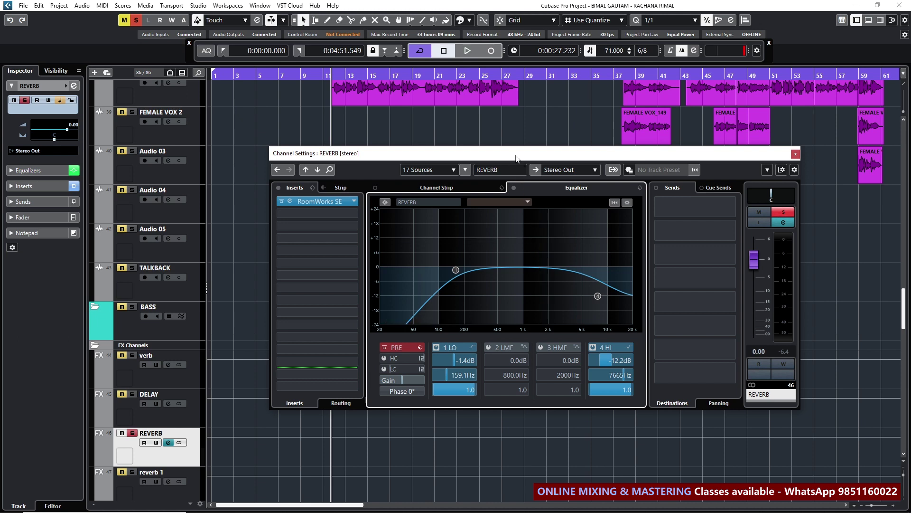
left_click_drag(522, 152, 538, 153)
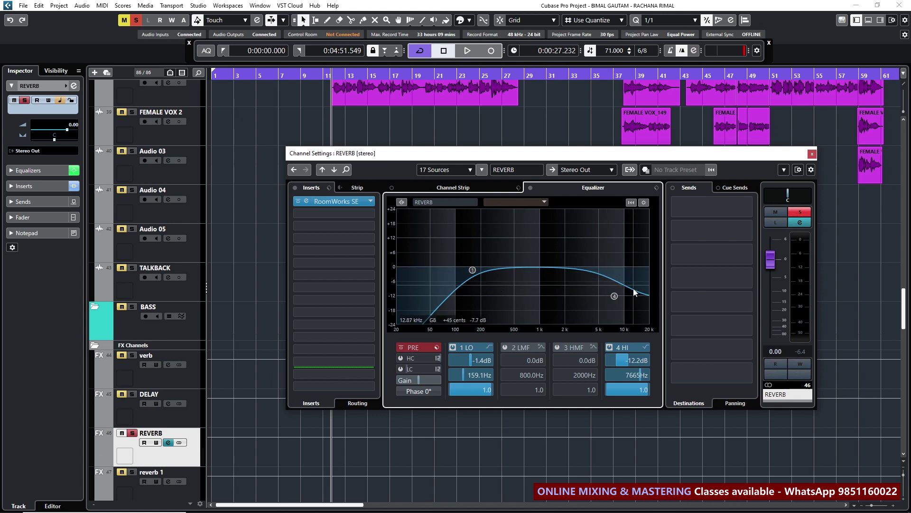
key("space")
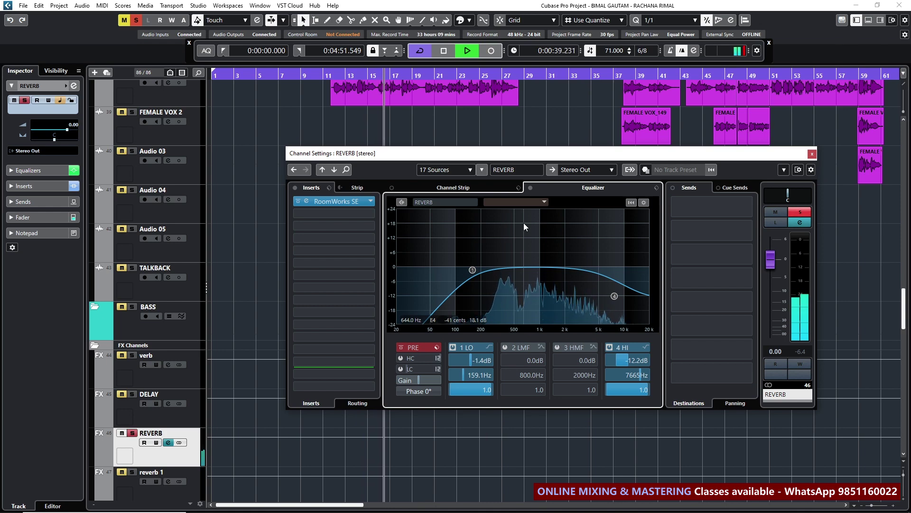
- Sweep the REVERB channel's high-pass point up to about 13.4 kHz and play briefly to hear the extreme setting
left_click_drag(473, 270, 636, 269)
key("space")
key("space")
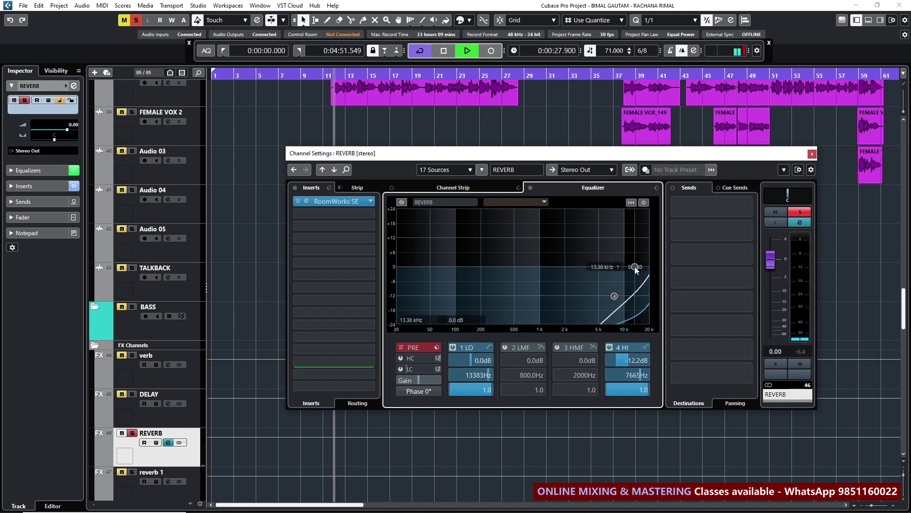
key("space")
- Bring the REVERB high-pass point down to about 198 Hz and 3.1 dB, toggling mute and soloing the channel again during playback
left_click_drag(636, 269, 539, 266)
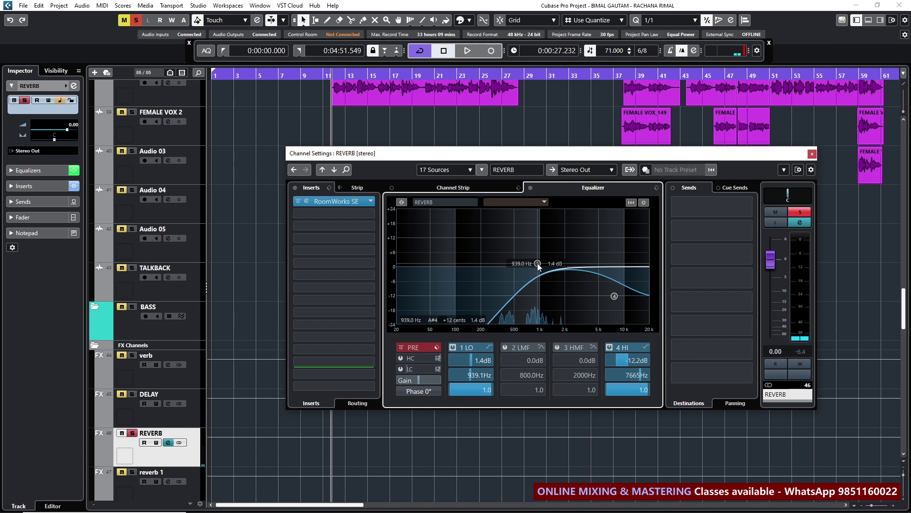
key("m")
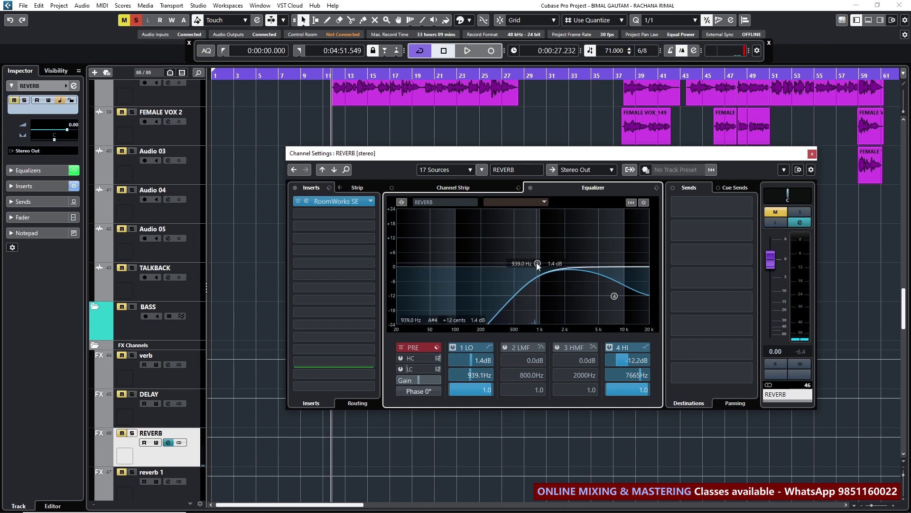
key("space")
left_click_drag(536, 263, 481, 260)
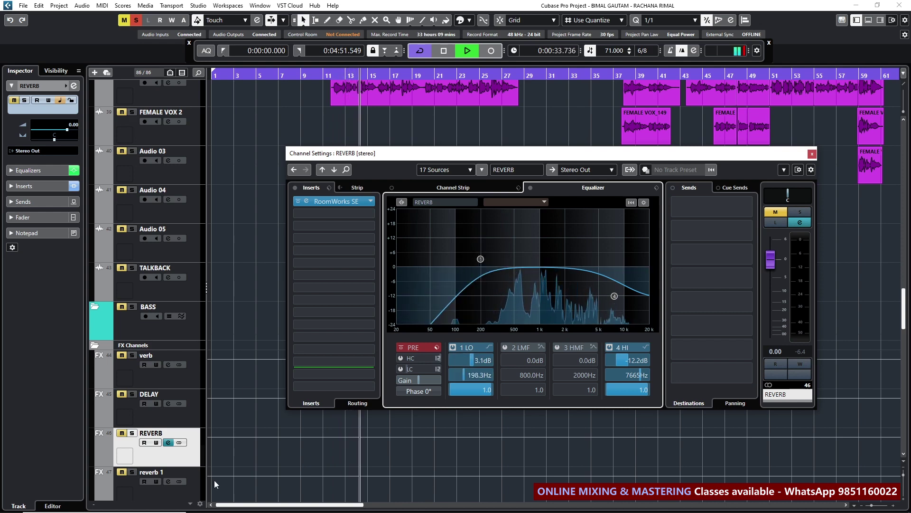
left_click(132, 433)
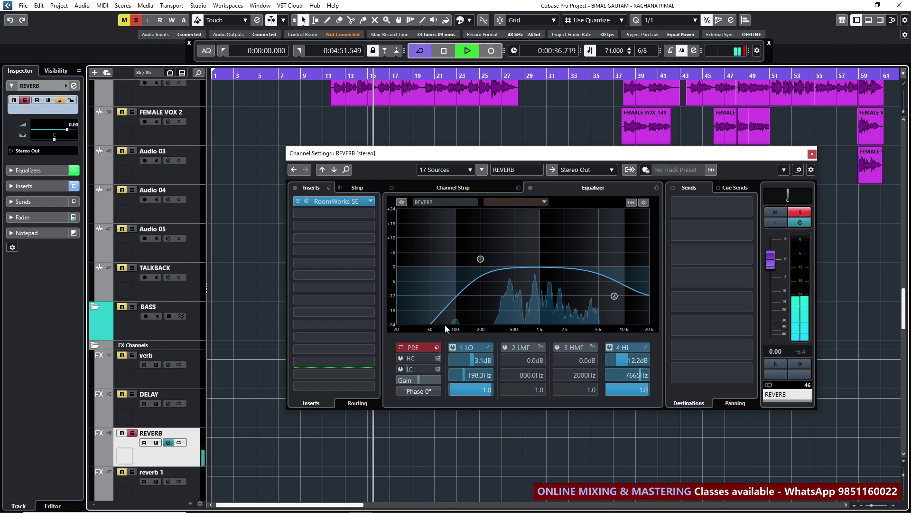
- Compare the live equalizer spectrum of FEMALE VOX with that of the REVERB FX channel during playback
scroll(159, 192, "up", 4)
left_click(134, 221)
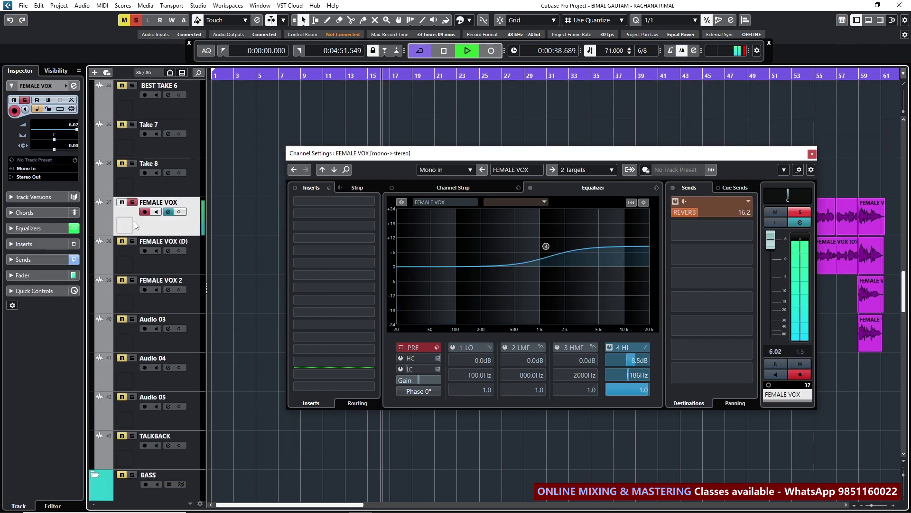
scroll(229, 290, "down", 4)
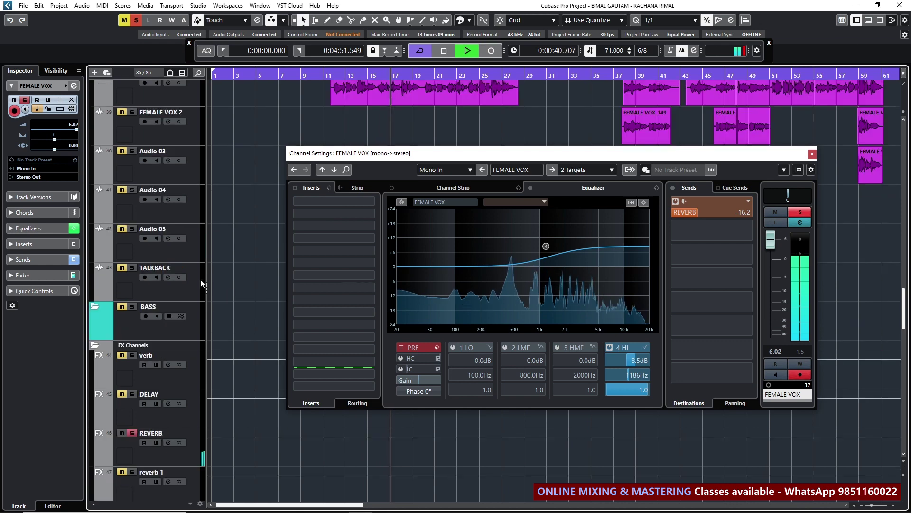
scroll(234, 350, "up", 4)
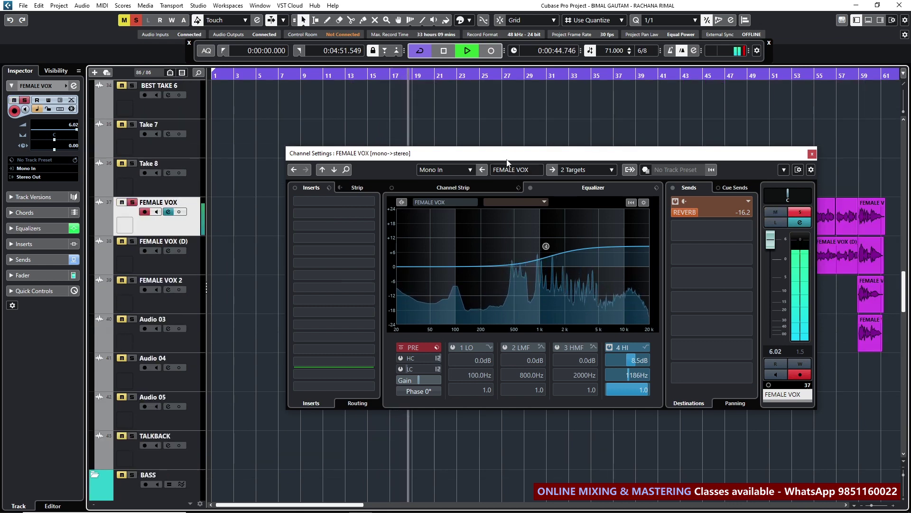
scroll(195, 332, "down", 4)
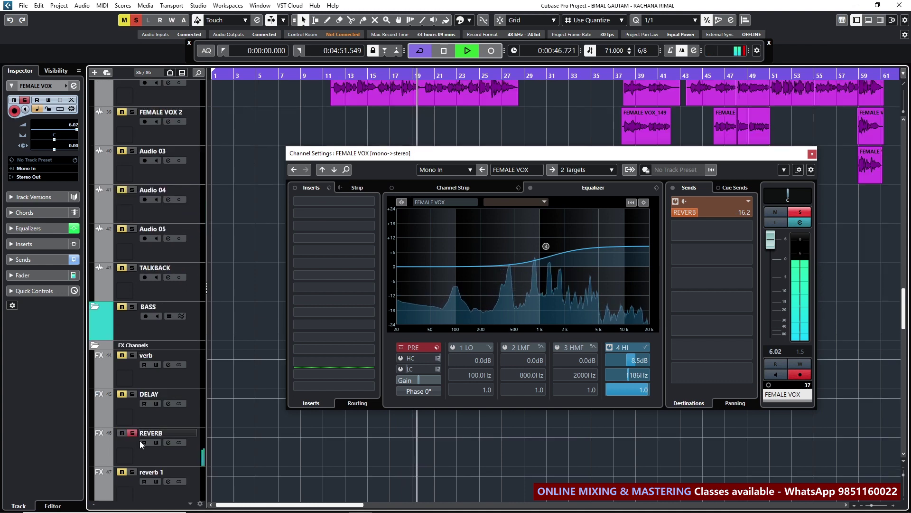
left_click(152, 454)
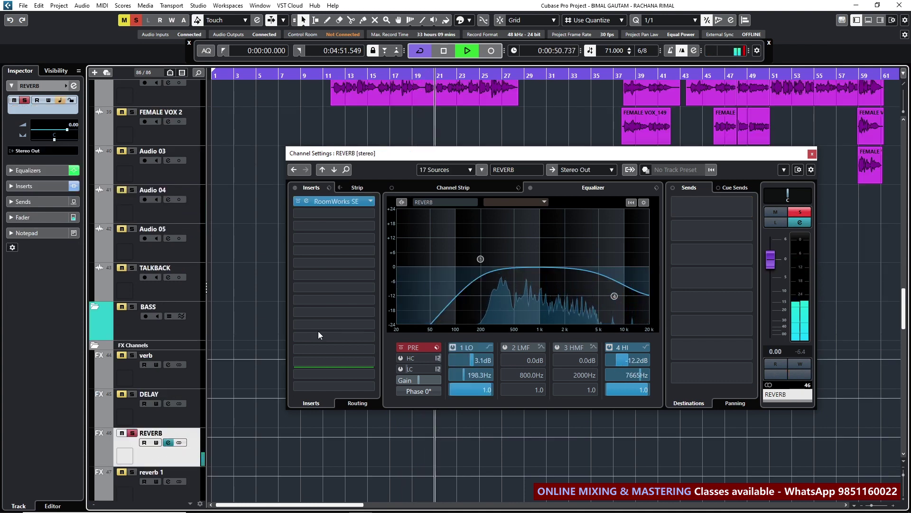
- Move the REVERB channel settings window clear of the vocal clips, close it, and stop playback
left_click_drag(374, 160, 325, 230)
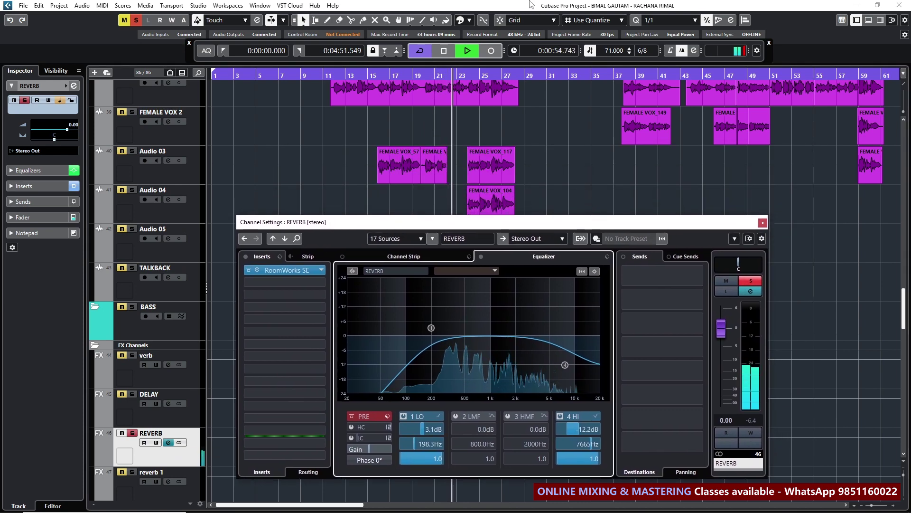
left_click(762, 222)
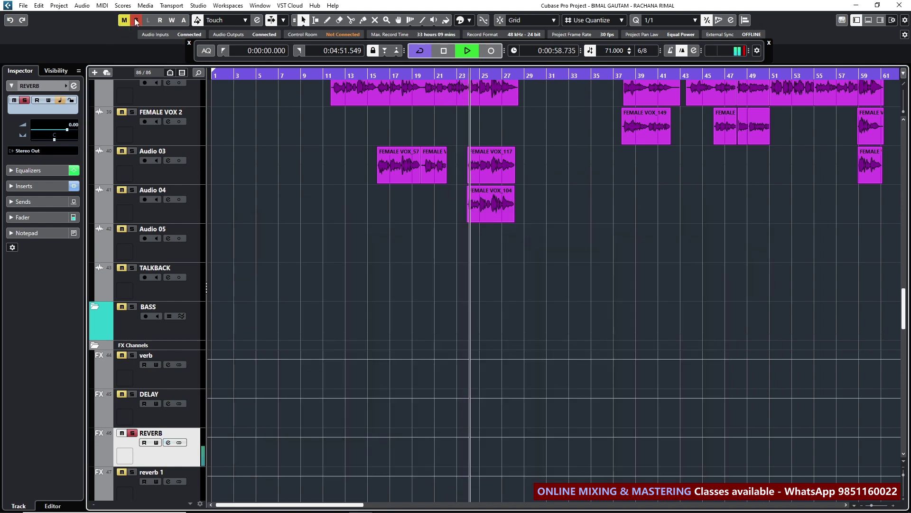
key("space")
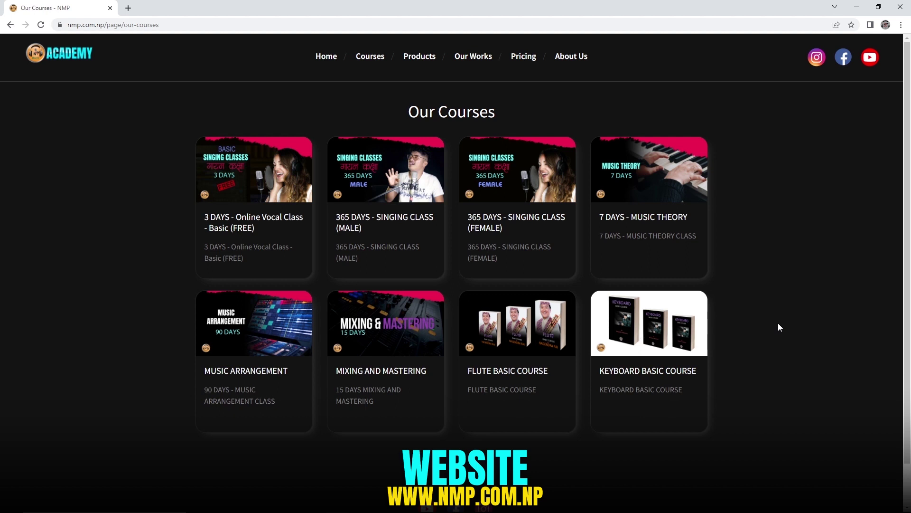
- Return from the Our Courses page to the NMP Academy home page
key("alt+Left")
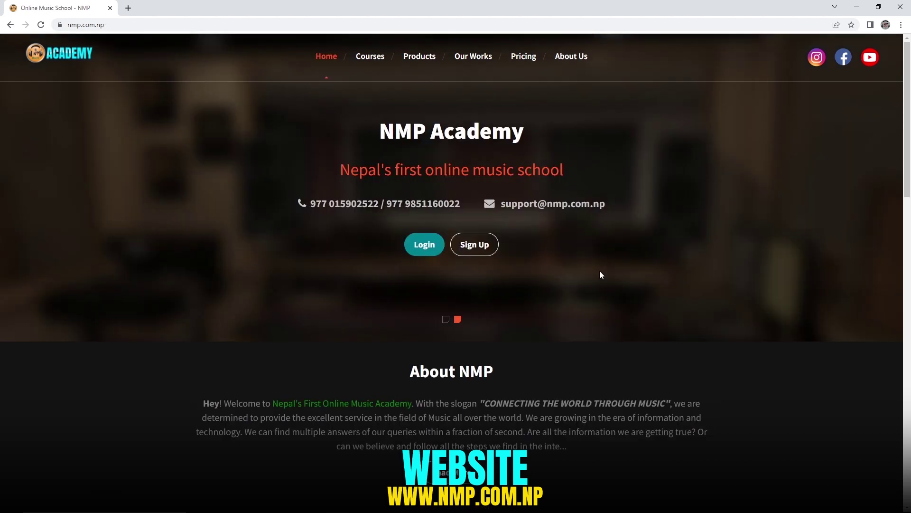